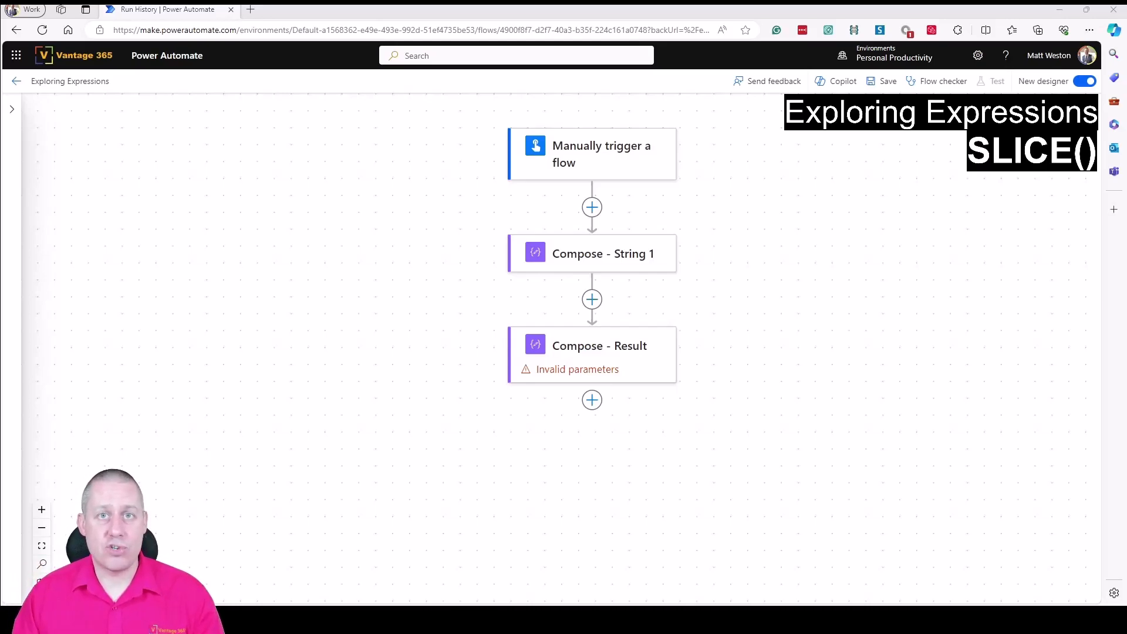
Open the Compose - String 1 action and highlight the word "Monday" in its input text.
{"action": "left_click", "coordinate": [608, 267]}
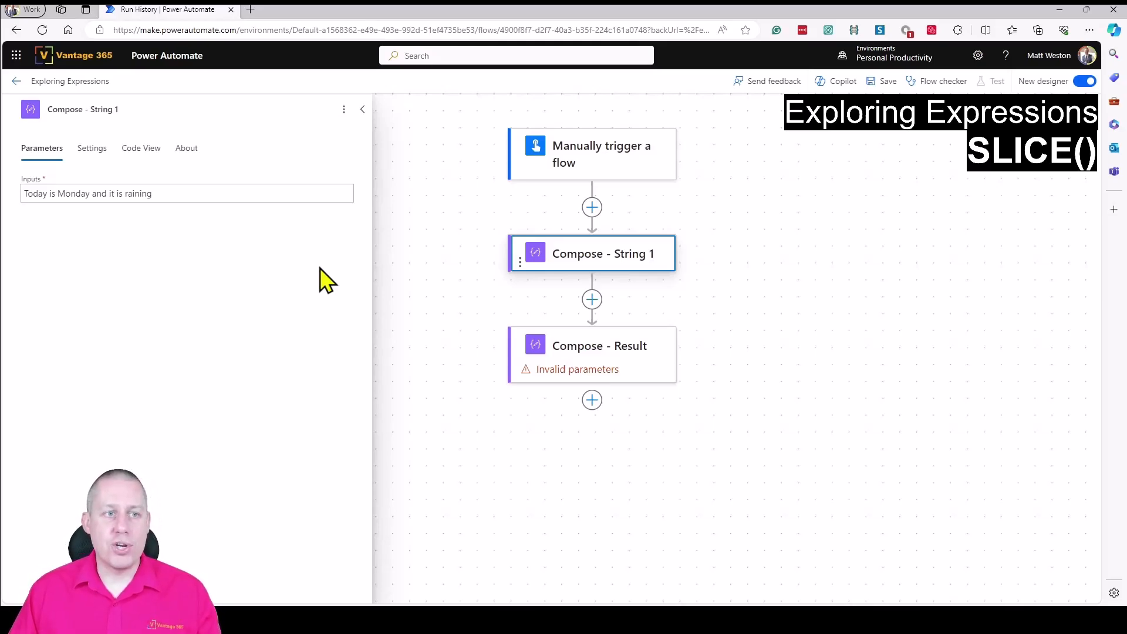
{"action": "left_click_drag", "start_coordinate": [57, 194], "coordinate": [92, 194]}
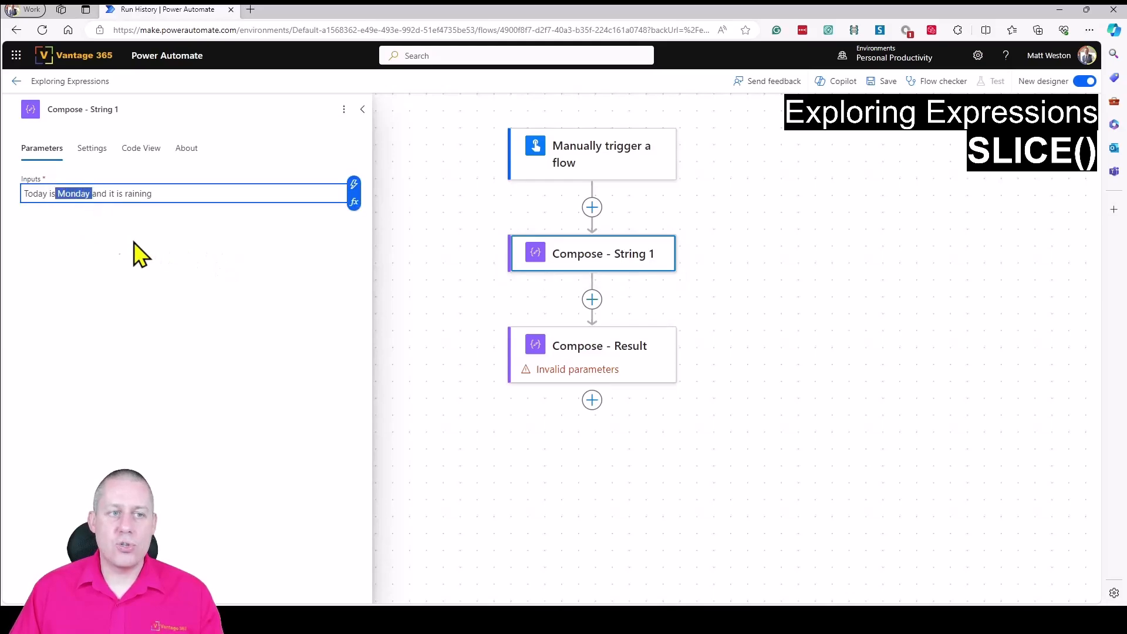
{"action": "left_click", "coordinate": [176, 300]}
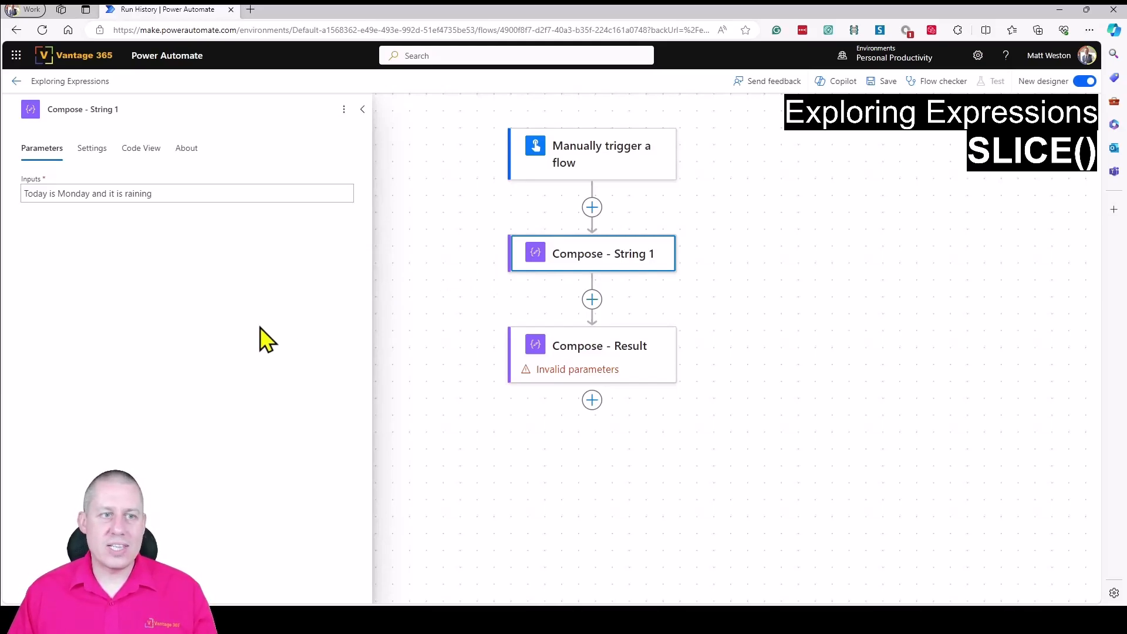
Count the characters from the start of the String 1 text to find where "Monday" starts and ends.
{"action": "left_click", "coordinate": [23, 193]}
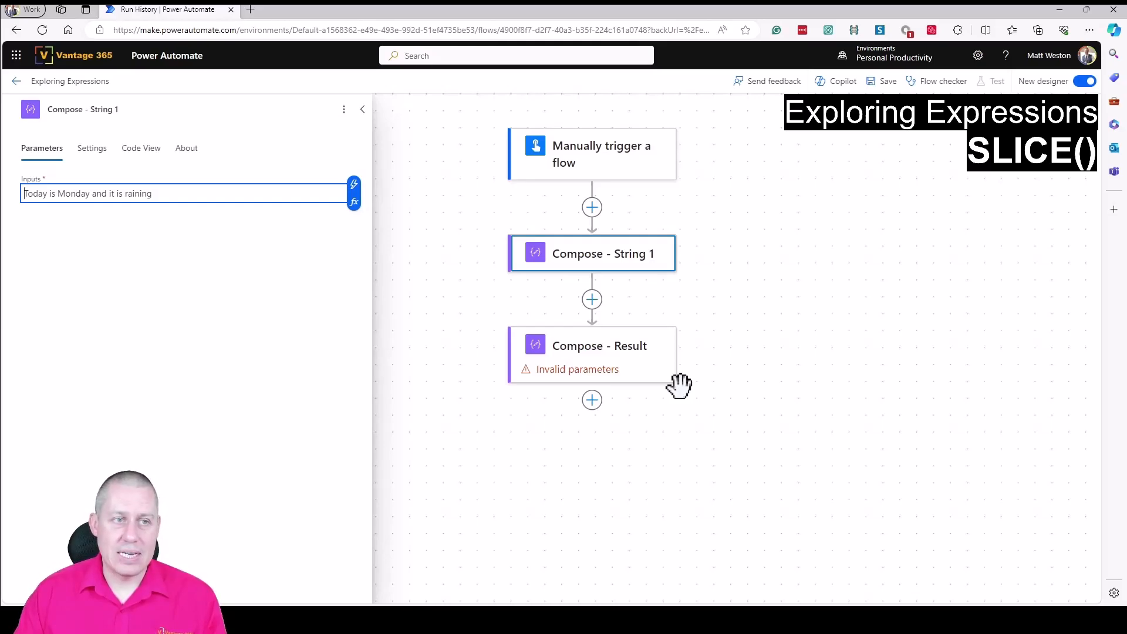
{"action": "key", "text": "shift+Right"}
{"action": "key", "text": "shift+Right"}
{"action": "key", "text": "shift+Right"}
{"action": "key", "text": "shift+Right"}
{"action": "key", "text": "shift+Right"}
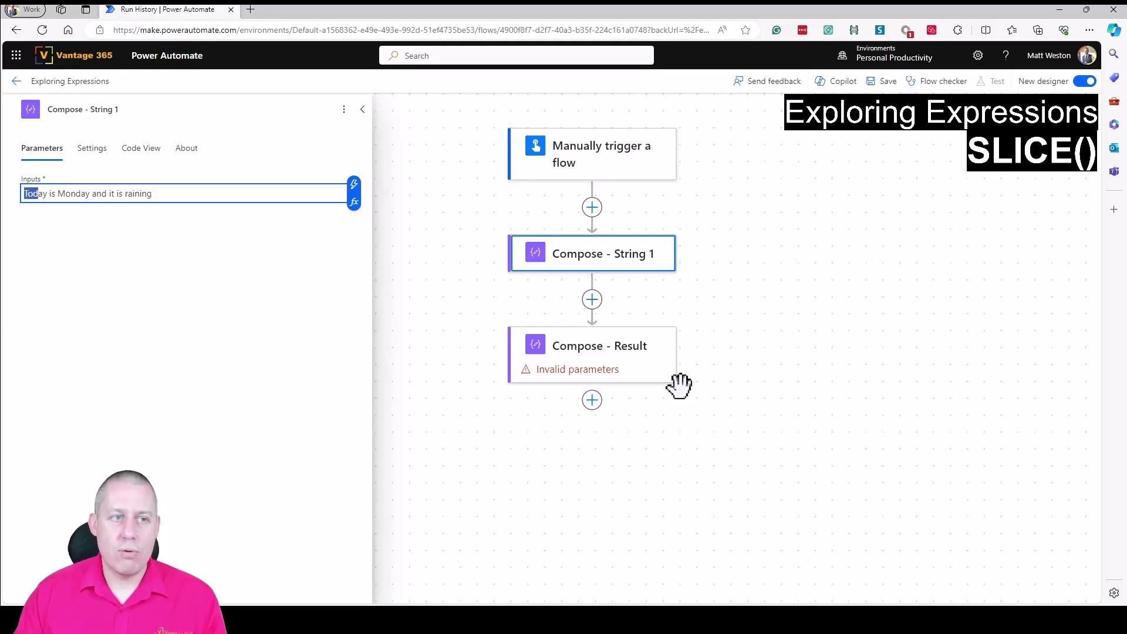
{"action": "key", "text": "shift+Right"}
{"action": "key", "text": "shift+Right"}
{"action": "key", "text": "shift+Right"}
{"action": "key", "text": "shift+Right"}
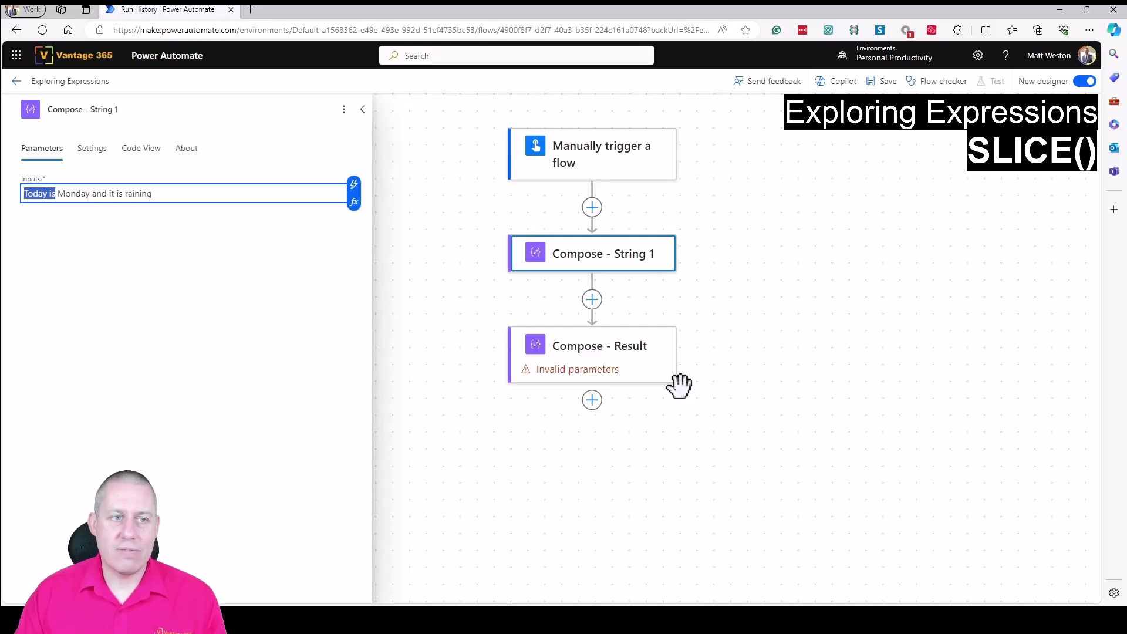
{"action": "key", "text": "shift+Right"}
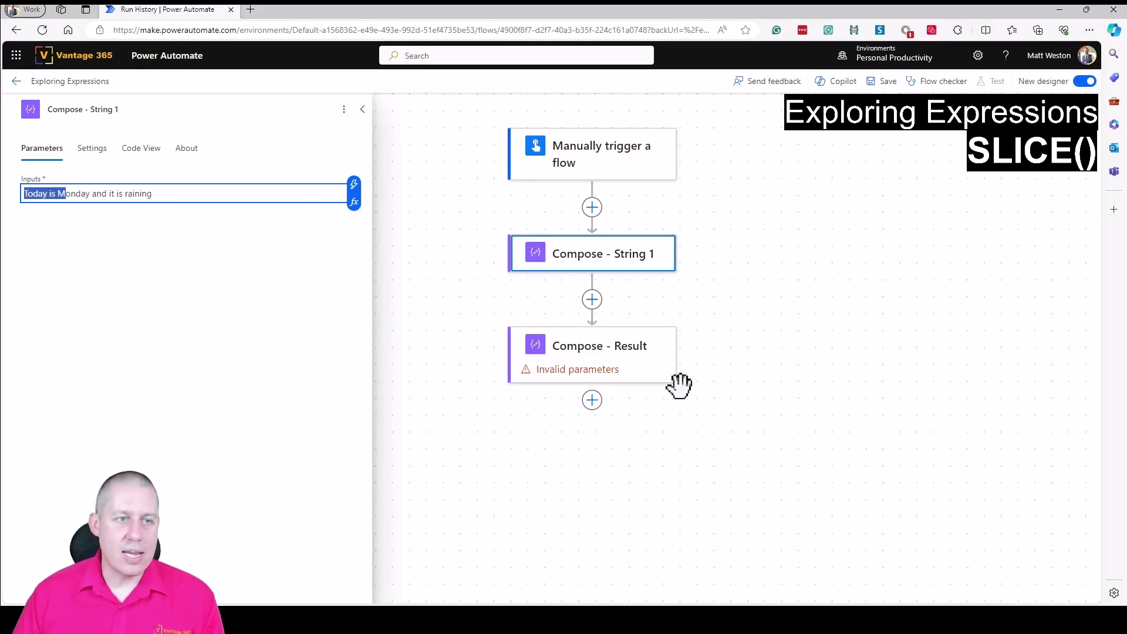
{"action": "key", "text": "shift+Right"}
{"action": "key", "text": "shift+Right"}
{"action": "key", "text": "shift+Right"}
{"action": "key", "text": "shift+Right"}
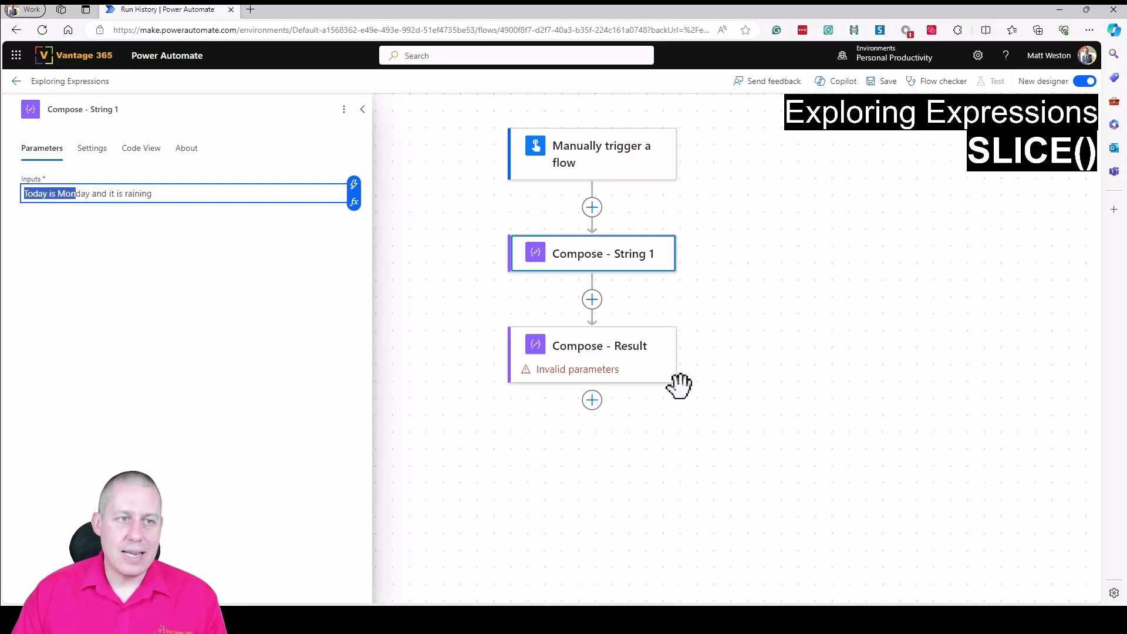
{"action": "key", "text": "shift+Right"}
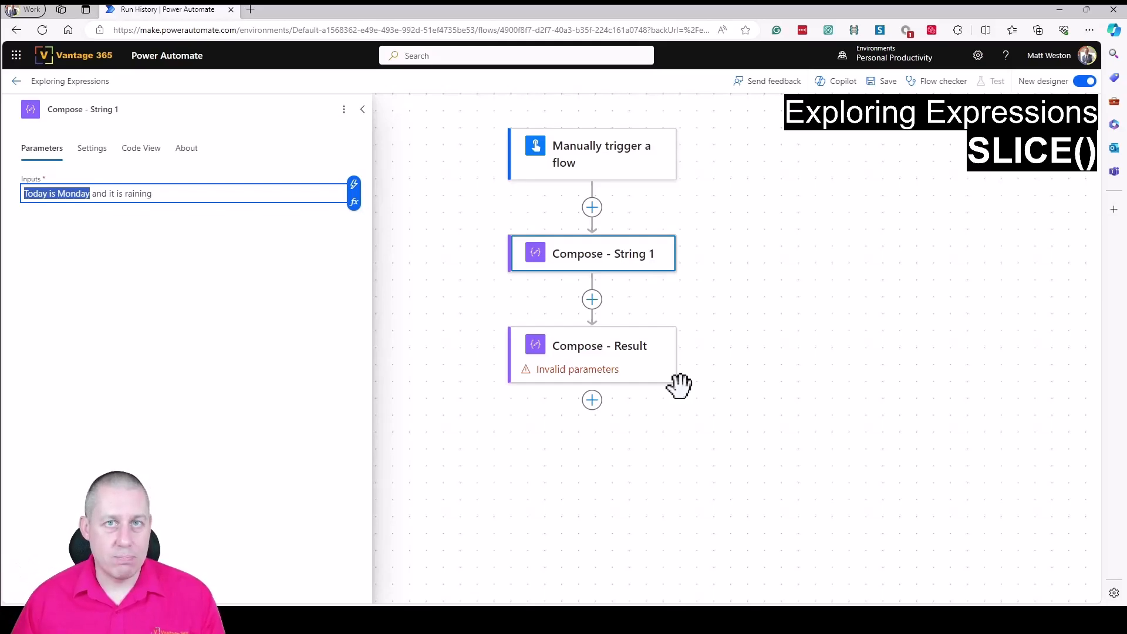
{"action": "key", "text": "shift+Right"}
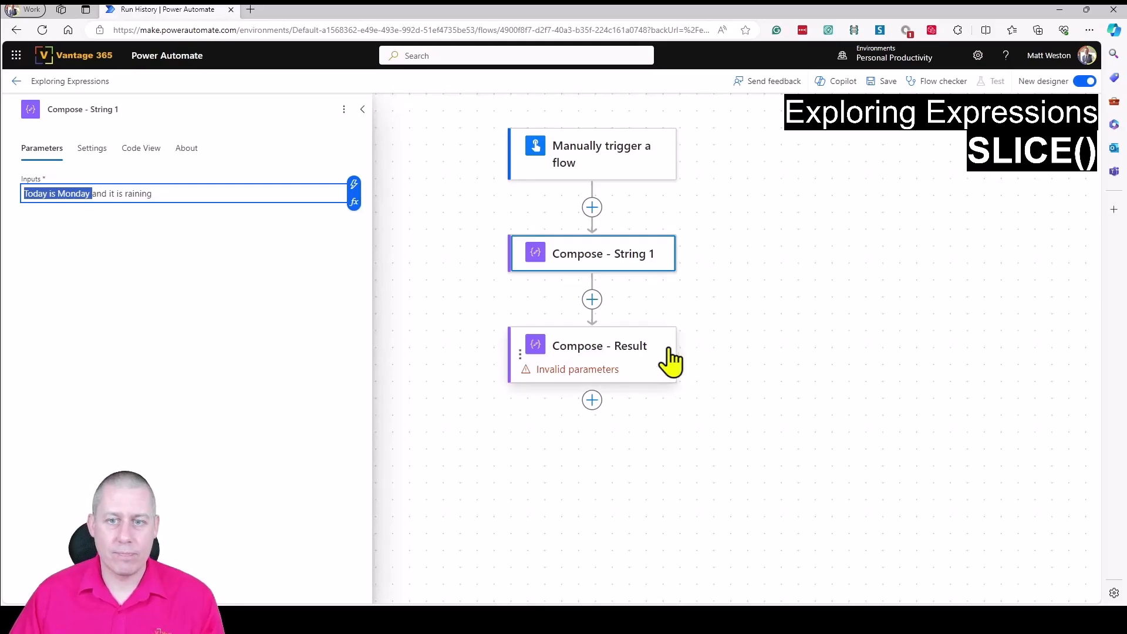
Start a slice( expression in the Compose - Result inputs, using the outputs of Compose - String 1 as its text.
{"action": "left_click", "coordinate": [609, 358]}
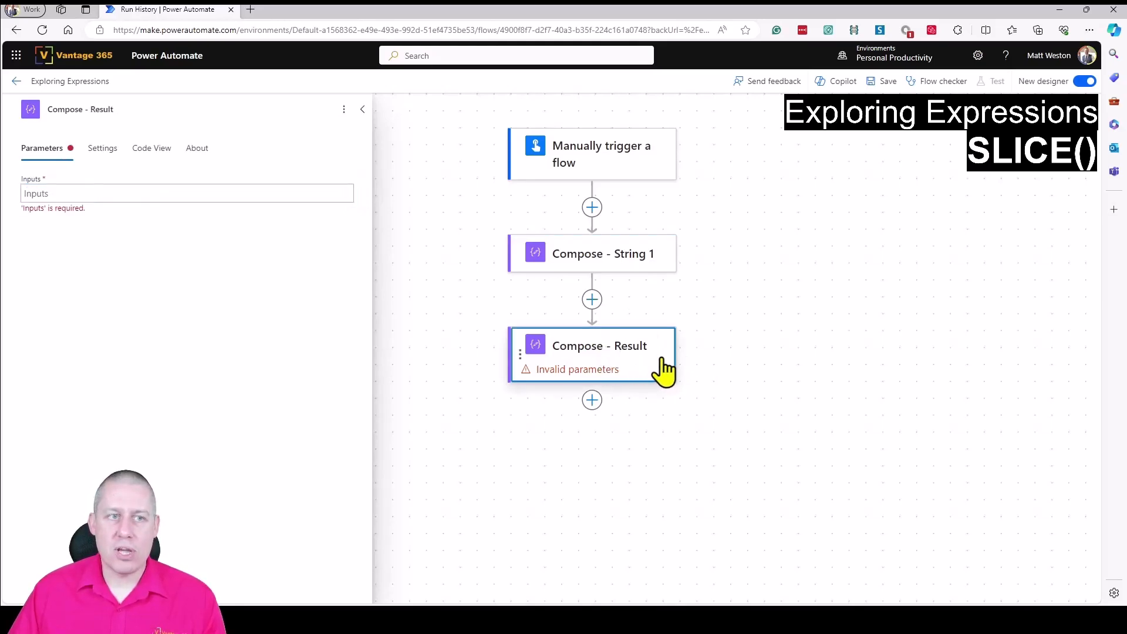
{"action": "left_click", "coordinate": [89, 193]}
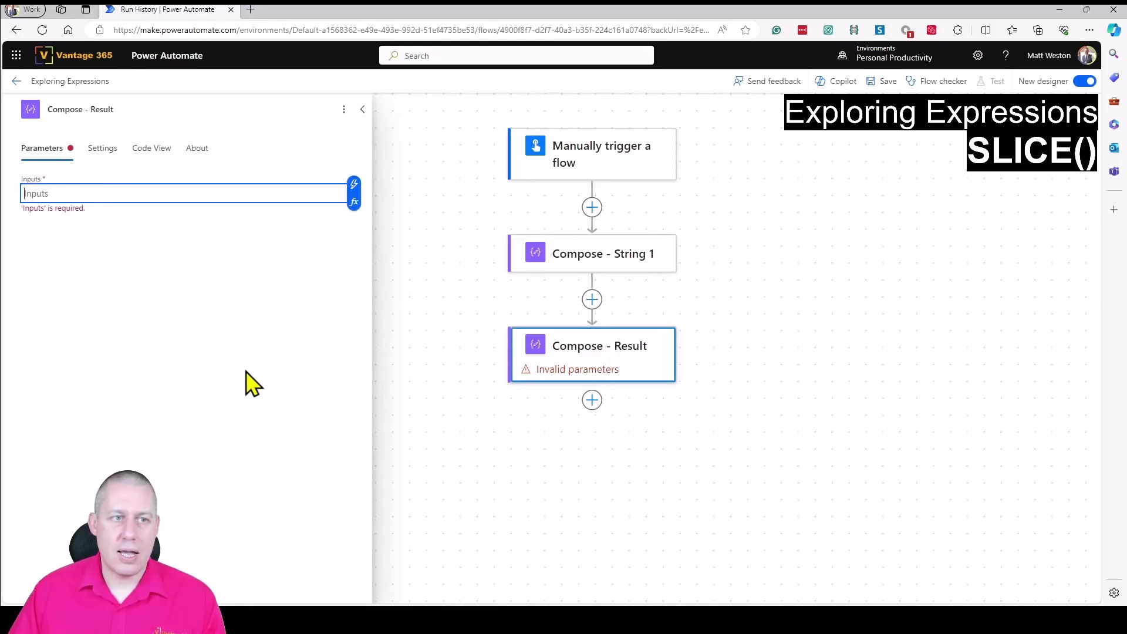
{"action": "left_click", "coordinate": [354, 201]}
{"action": "type", "text": "slice("}
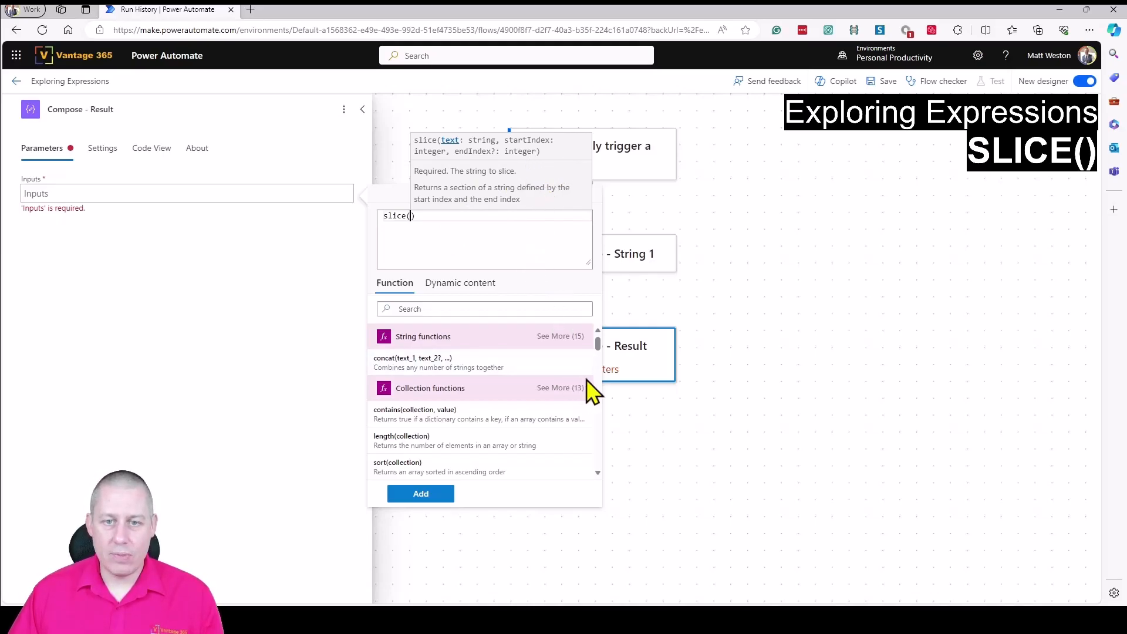
{"action": "left_click", "coordinate": [561, 336]}
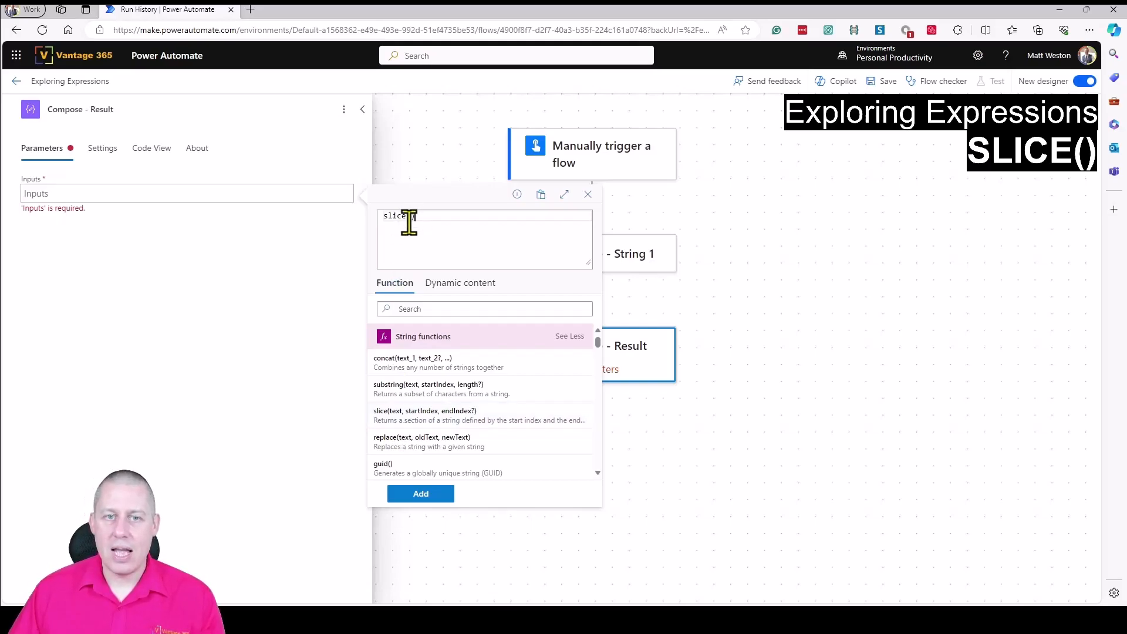
{"action": "key", "text": "BackSpace"}
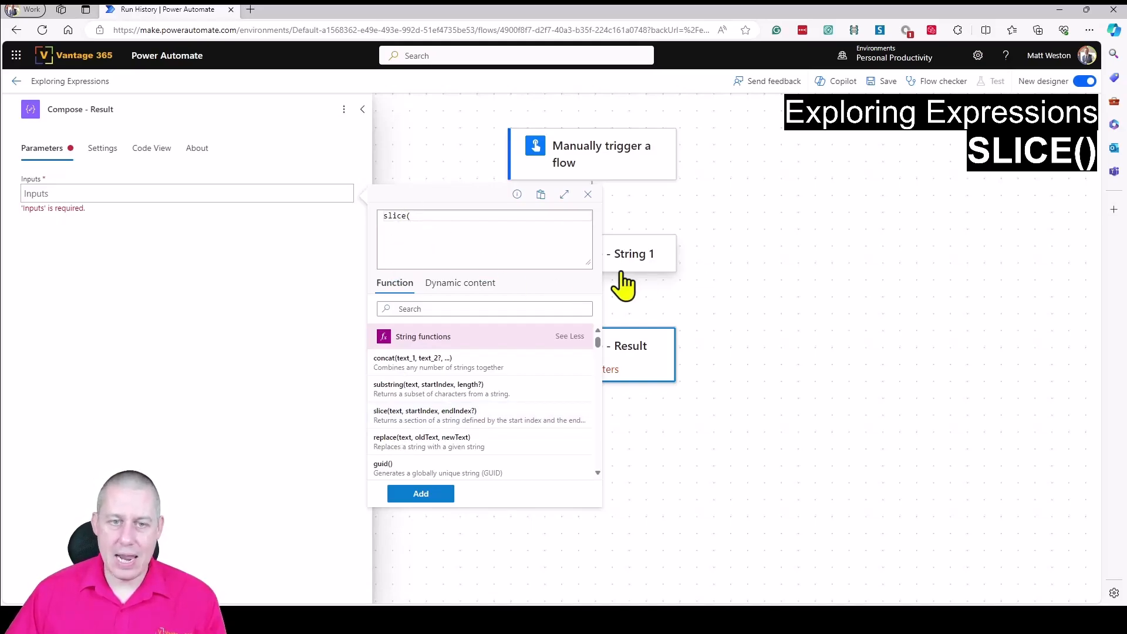
{"action": "left_click", "coordinate": [450, 283]}
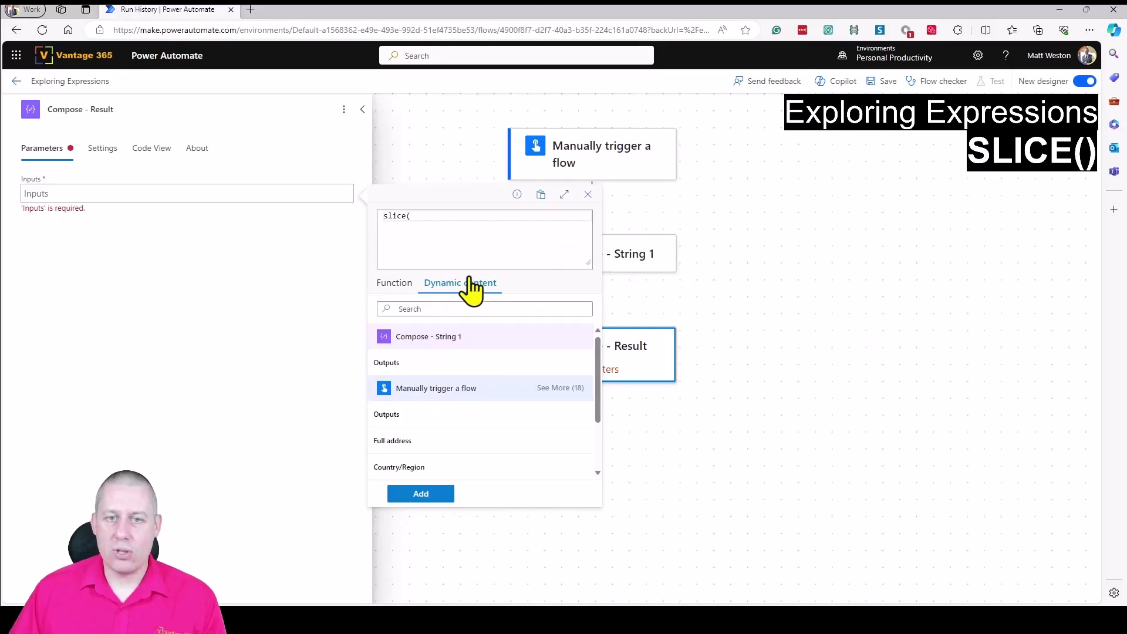
{"action": "left_click", "coordinate": [419, 365]}
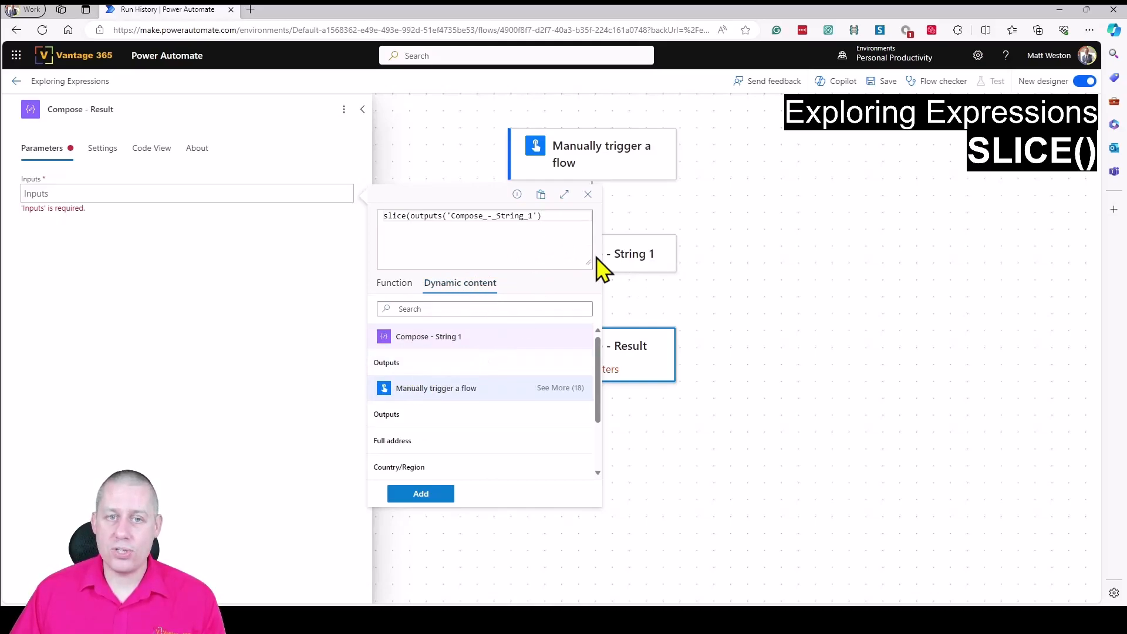
Complete the slice expression with start index 9 and end index 15, and add it to the Compose - Result inputs.
{"action": "type", "text": ","}
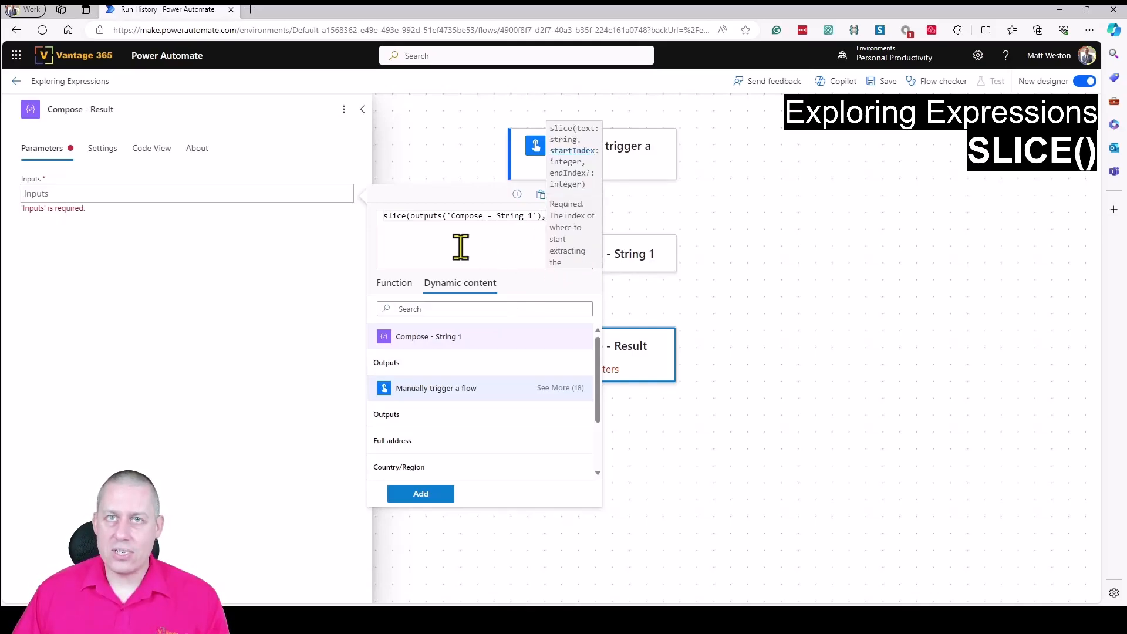
{"action": "type", "text": "9"}
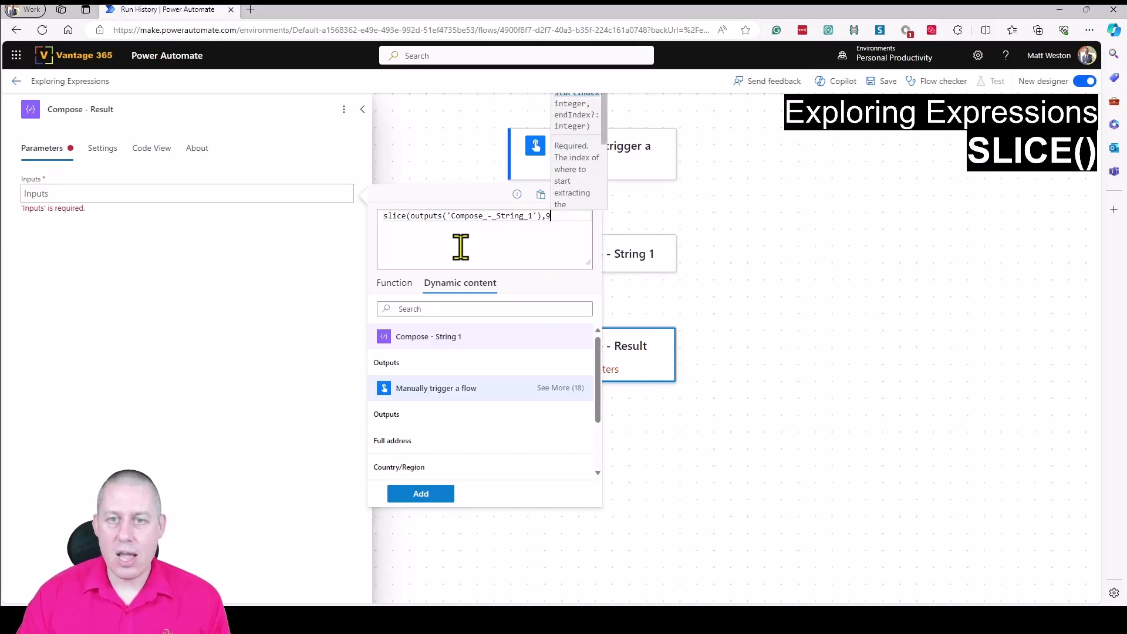
{"action": "type", "text": ","}
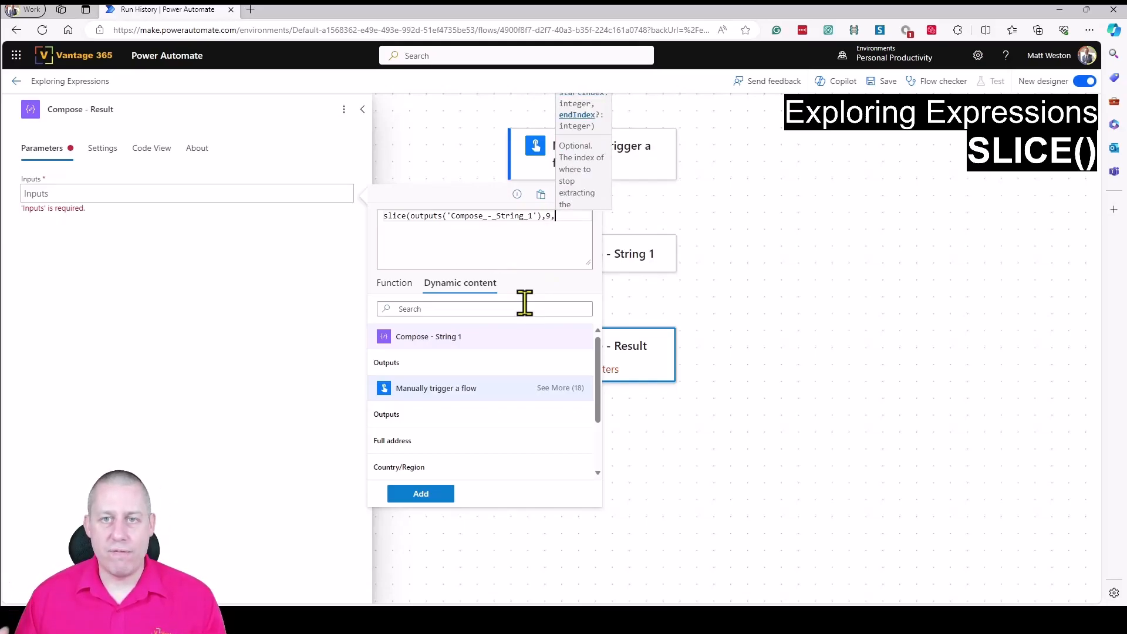
{"action": "type", "text": "15)"}
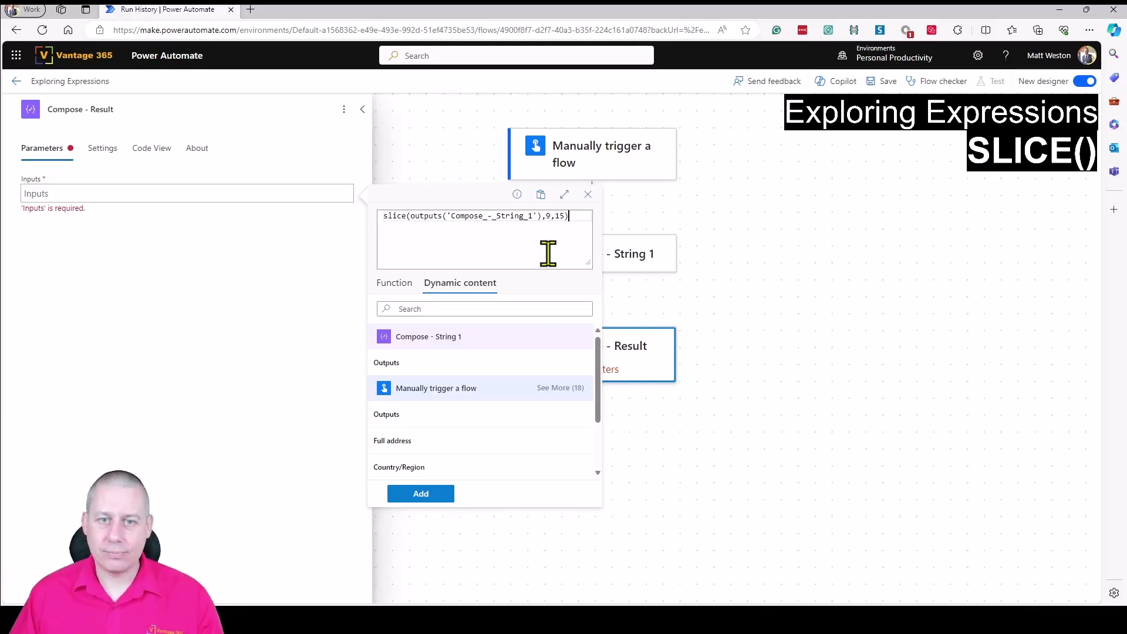
{"action": "left_click", "coordinate": [430, 496]}
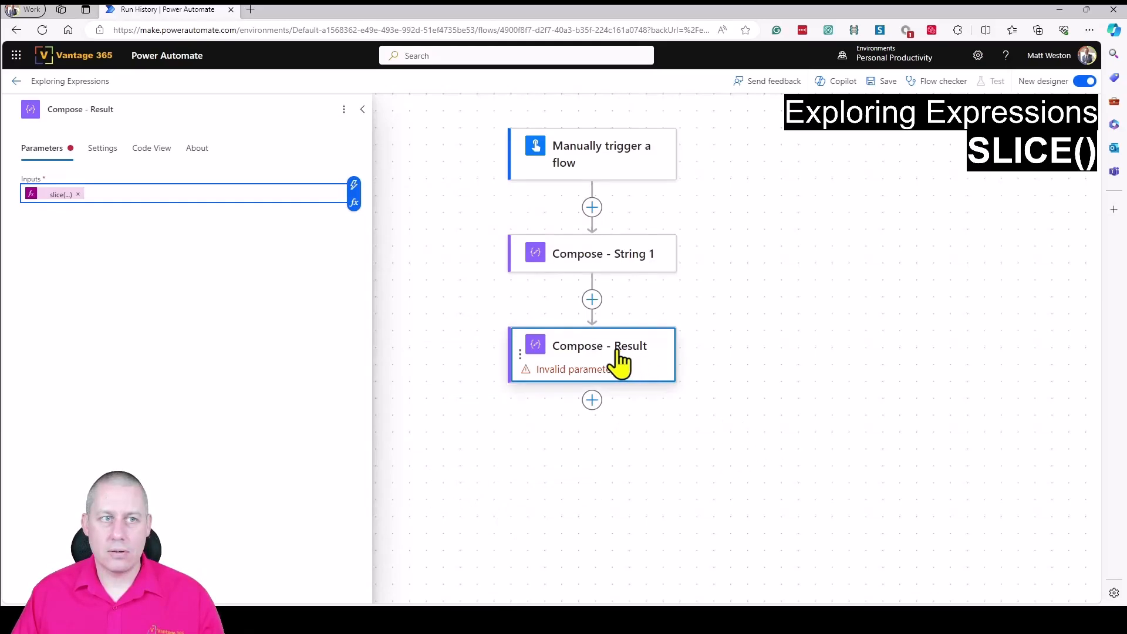
Save the flow and run a manual test of it.
{"action": "left_click", "coordinate": [883, 81]}
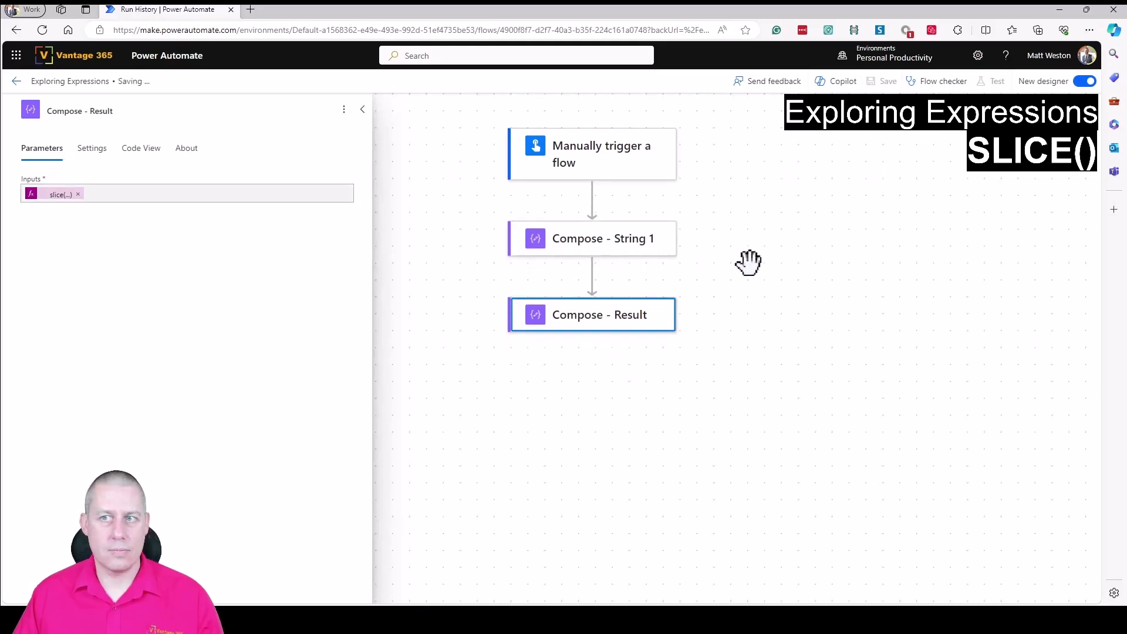
{"action": "left_click", "coordinate": [991, 82]}
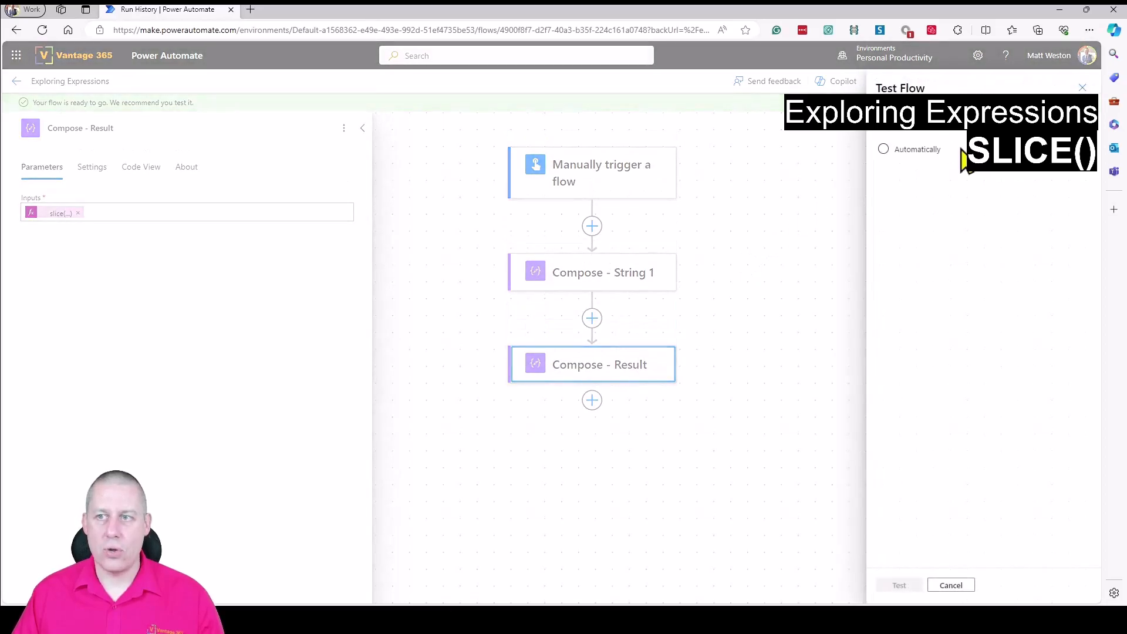
{"action": "left_click", "coordinate": [904, 136]}
{"action": "left_click", "coordinate": [906, 585]}
{"action": "left_click", "coordinate": [908, 584]}
{"action": "left_click", "coordinate": [899, 583]}
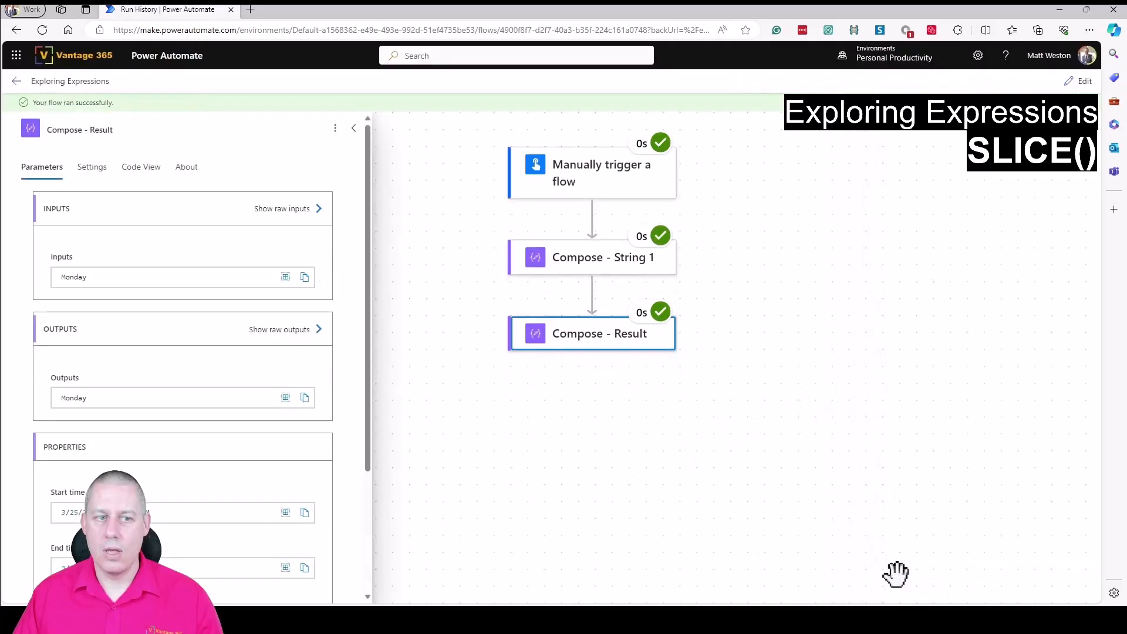
Compare the run's text in Compose - String 1 with the output of Compose - Result.
{"action": "left_click", "coordinate": [598, 260]}
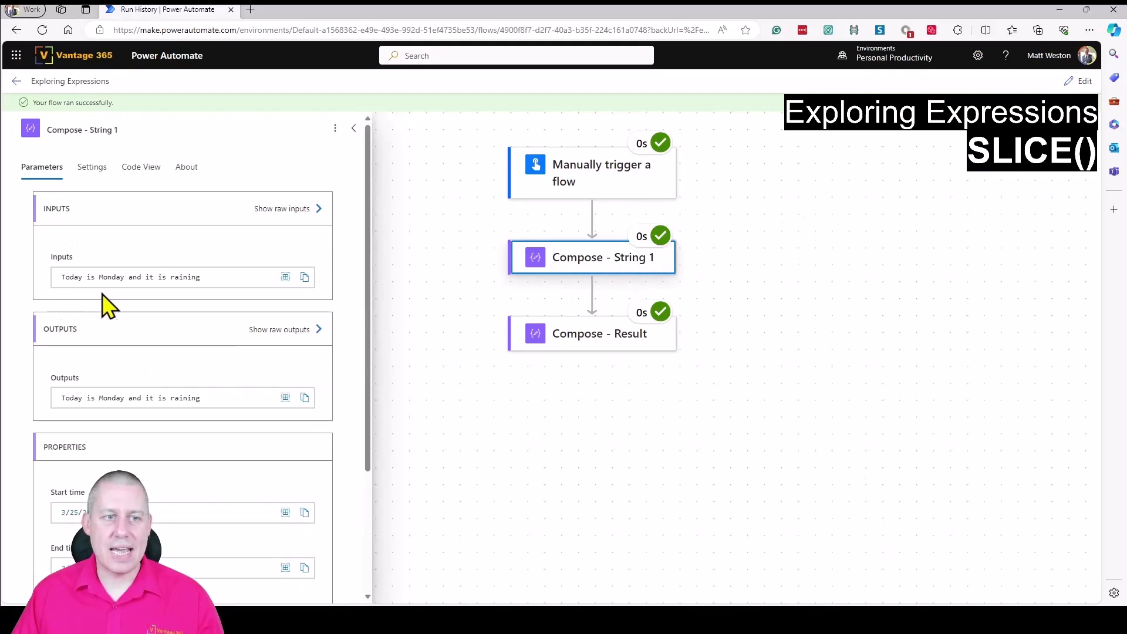
{"action": "left_click", "coordinate": [616, 352]}
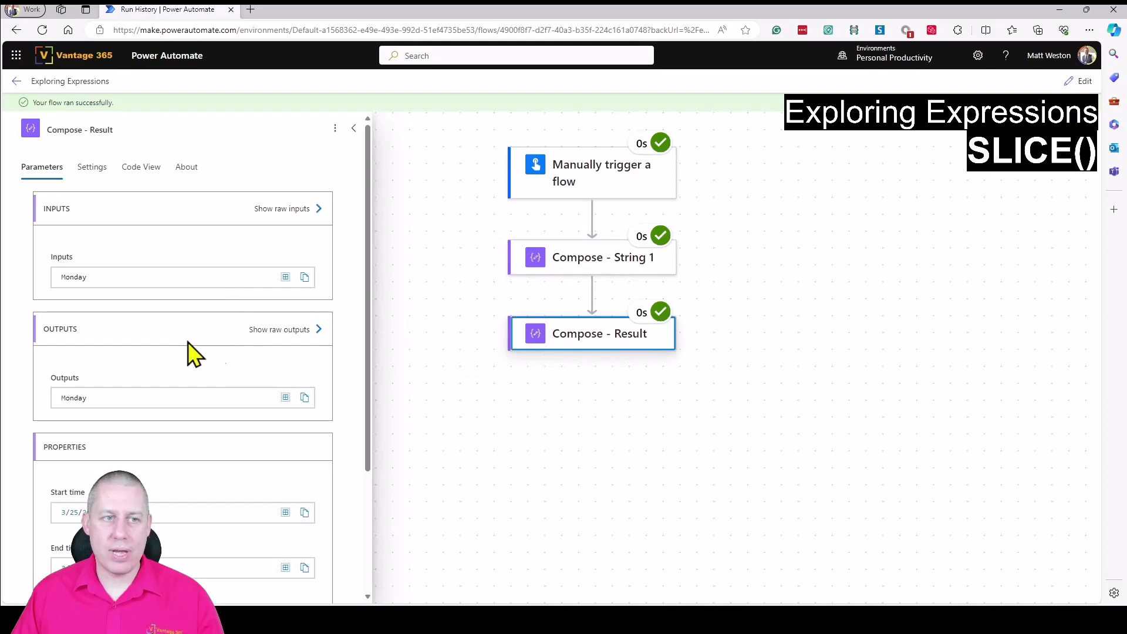